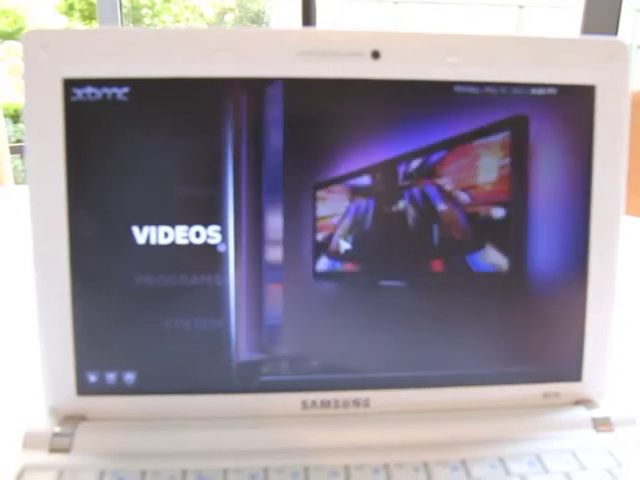
# Open the song list of L'Skadrille's album Nos Vies and raise the volume.
pyautogui.press('Down')
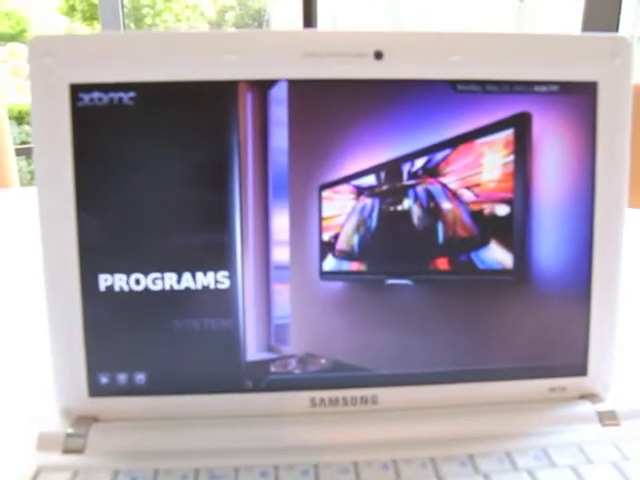
pyautogui.press('Up')
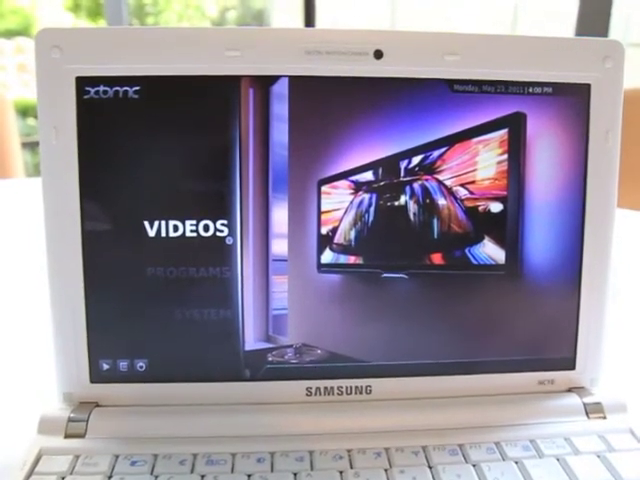
pyautogui.press('Up')
pyautogui.press('Return')
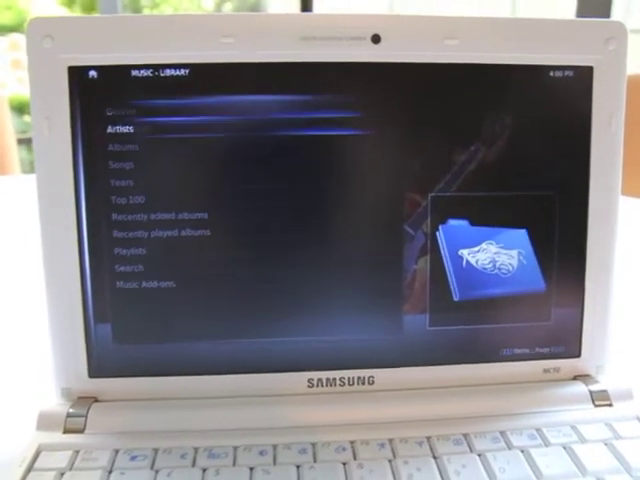
pyautogui.press('Return')
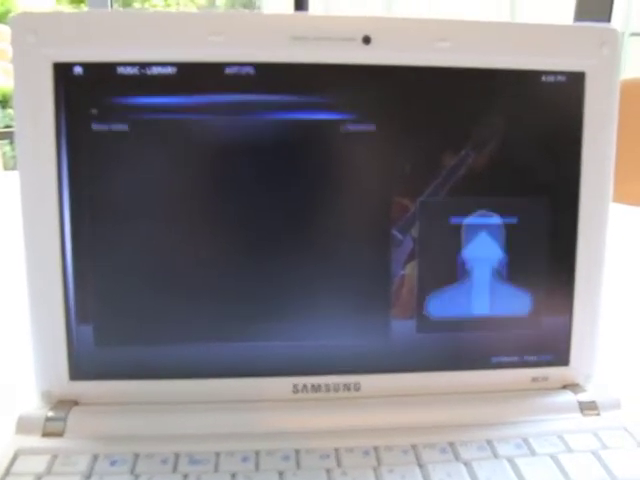
pyautogui.press('Down')
pyautogui.press('Return')
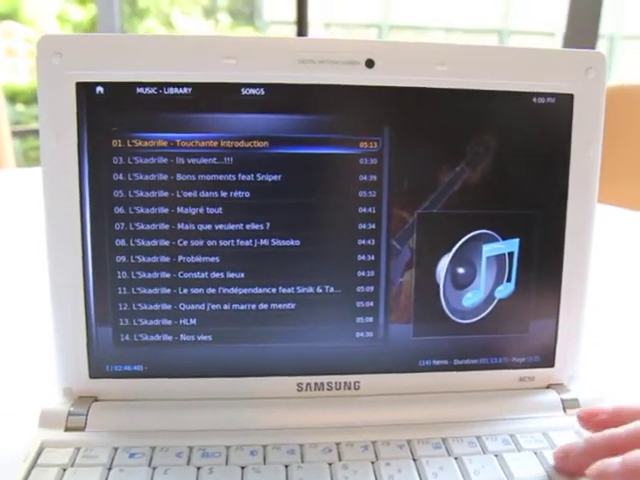
pyautogui.press('XF86AudioRaiseVolume')
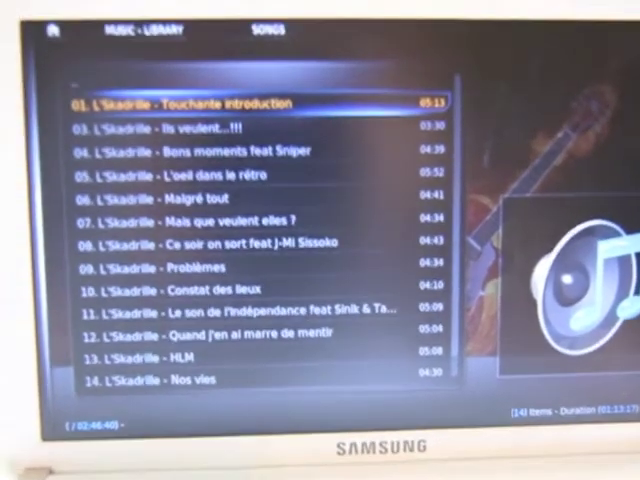
# Exit XBMC from its home menu and close the Myzone panel.
pyautogui.press('Escape')
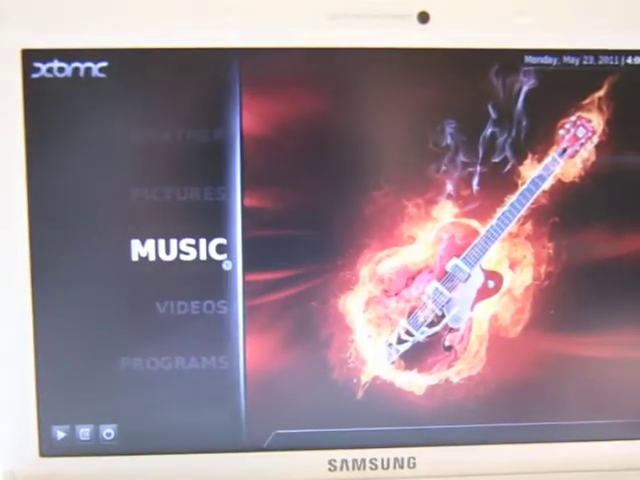
pyautogui.press('s')
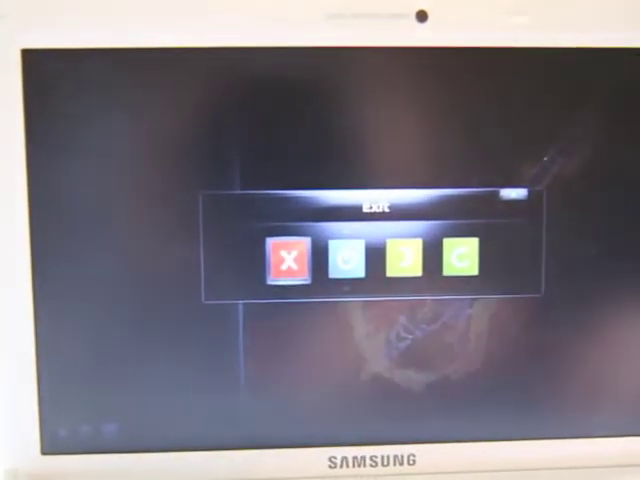
pyautogui.press('Return')
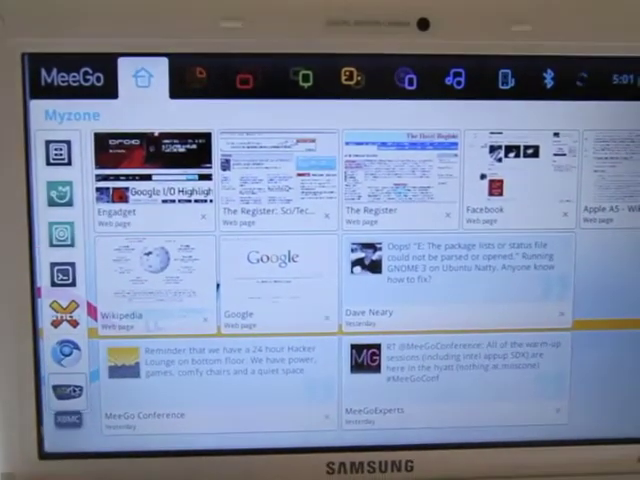
pyautogui.click(70, 362)
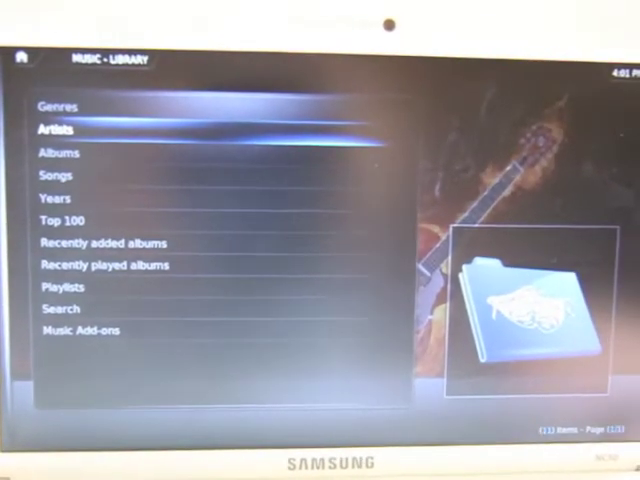
# Start playing track 01 of L'Skadrille's album Nos Vies.
pyautogui.press('Return')
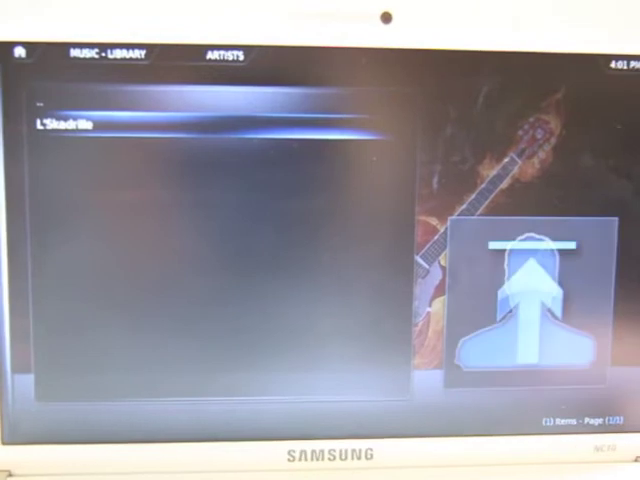
pyautogui.press('Return')
pyautogui.press('Down')
pyautogui.press('Return')
pyautogui.press('Down')
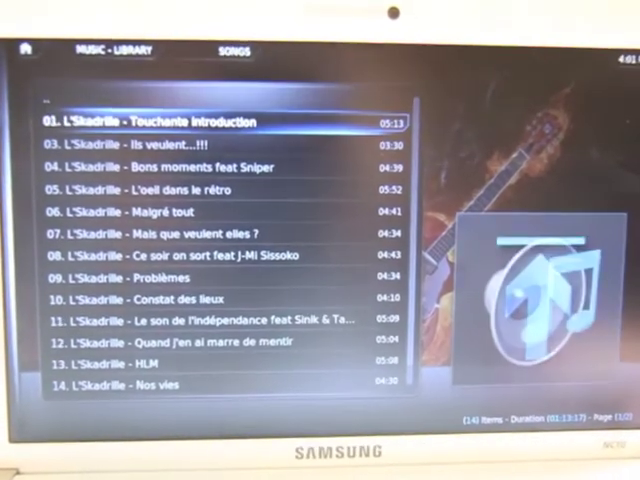
pyautogui.press('Return')
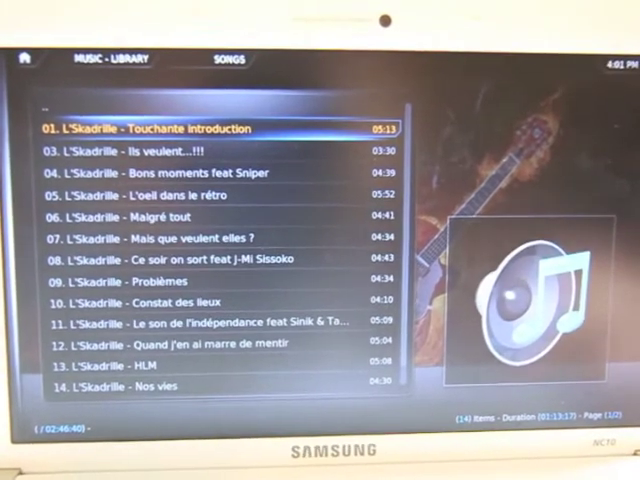
# Skip ahead to track 05, then back out of the song list toward the artists.
pyautogui.press('Down')
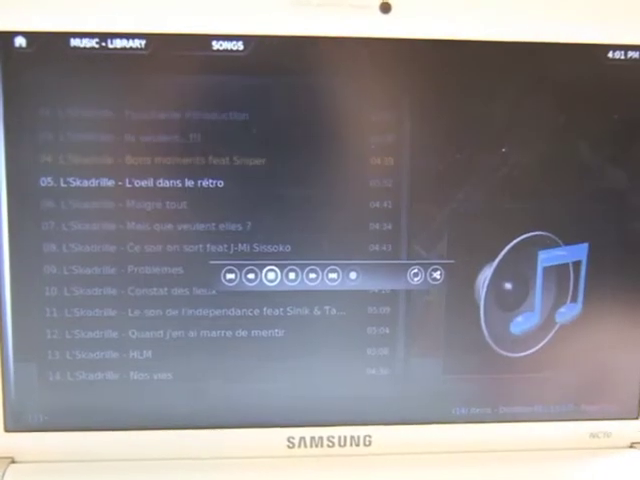
pyautogui.press('Right')
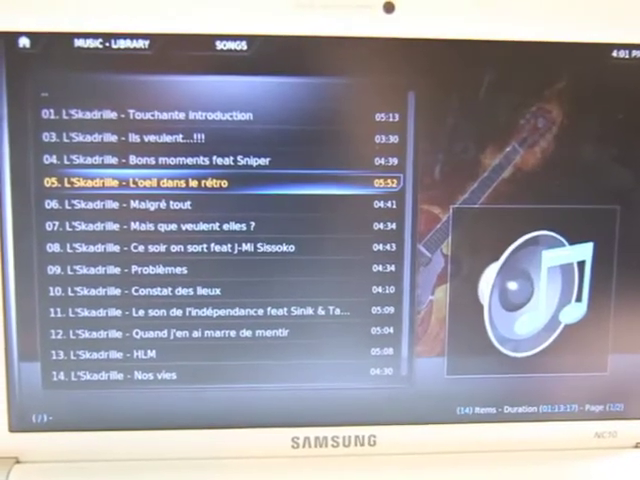
pyautogui.press('Up')
pyautogui.press('Up')
pyautogui.press('Up')
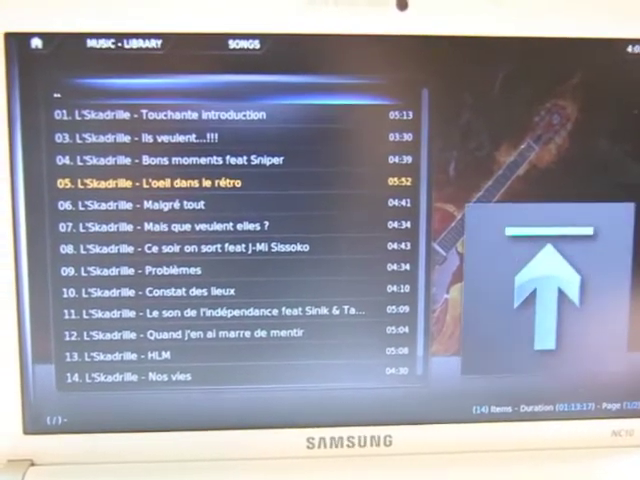
pyautogui.press('Return')
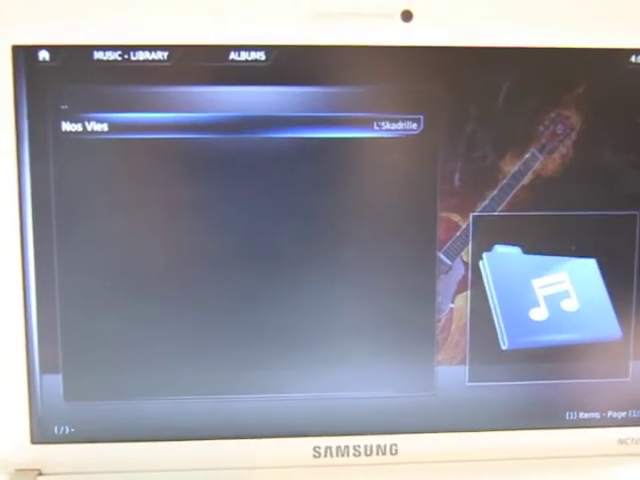
pyautogui.press('BackSpace')
# Play taxi.avi from the Videos files source.
pyautogui.press('Escape')
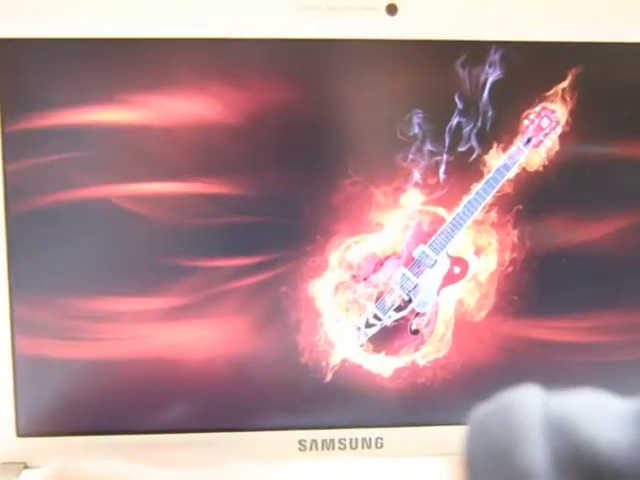
pyautogui.press('Down')
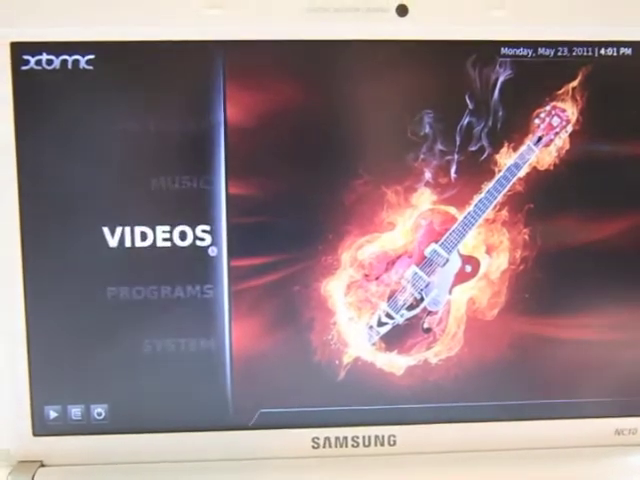
pyautogui.press('Return')
pyautogui.press('Down')
pyautogui.press('Return')
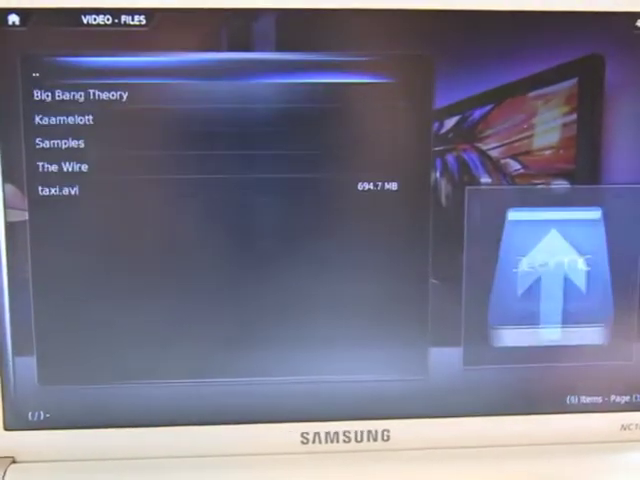
pyautogui.press('Down')
pyautogui.press('Up')
pyautogui.press('Up')
pyautogui.press('Down')
pyautogui.press('Up')
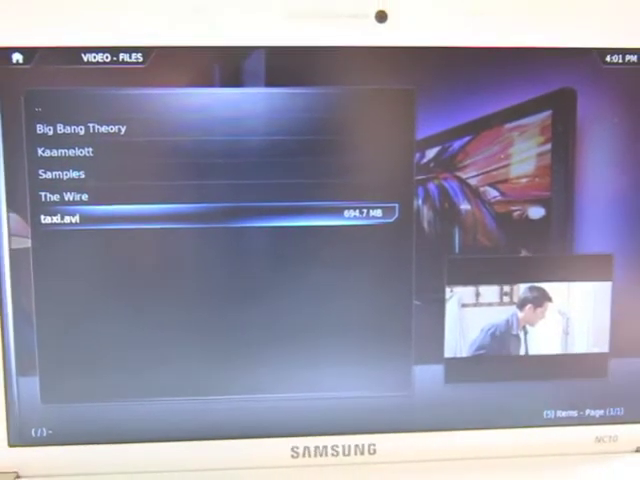
pyautogui.press('Return')
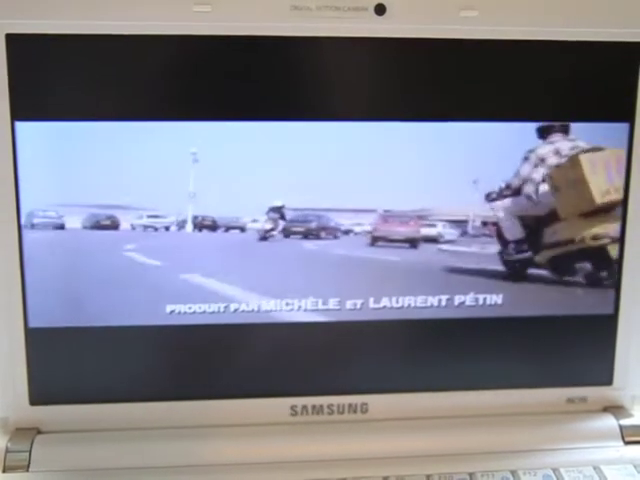
# Stop taxi.avi, open and close the view options panel, and leave the file list.
pyautogui.press('Escape')
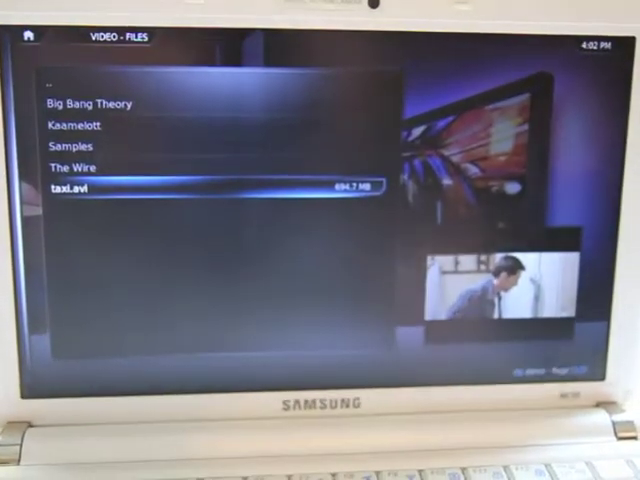
pyautogui.press('Left')
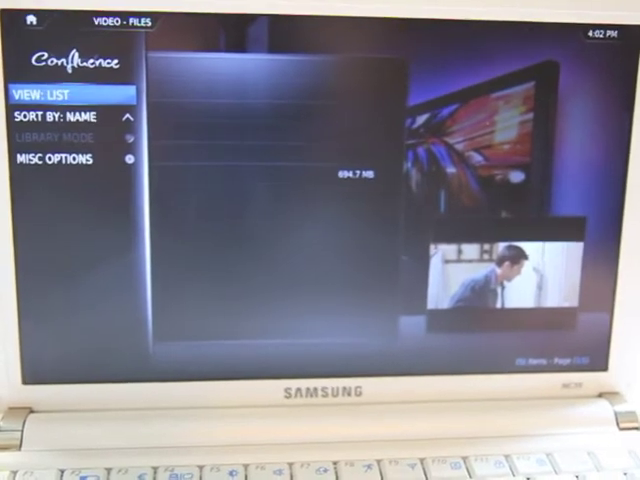
pyautogui.press('Right')
pyautogui.press('Up')
pyautogui.press('Up')
pyautogui.press('Up')
pyautogui.press('Up')
pyautogui.press('Up')
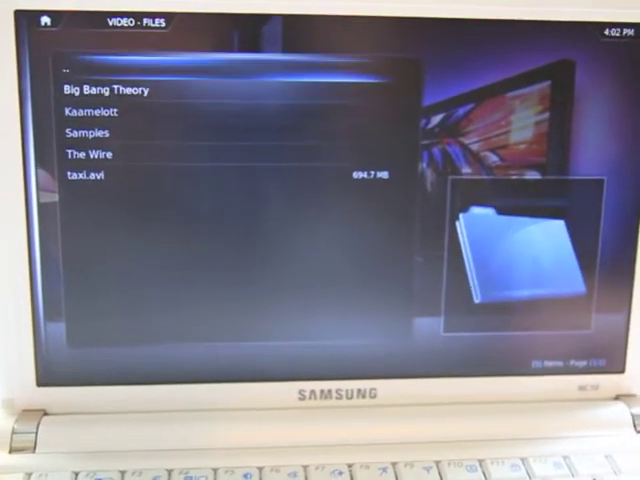
pyautogui.press('Return')
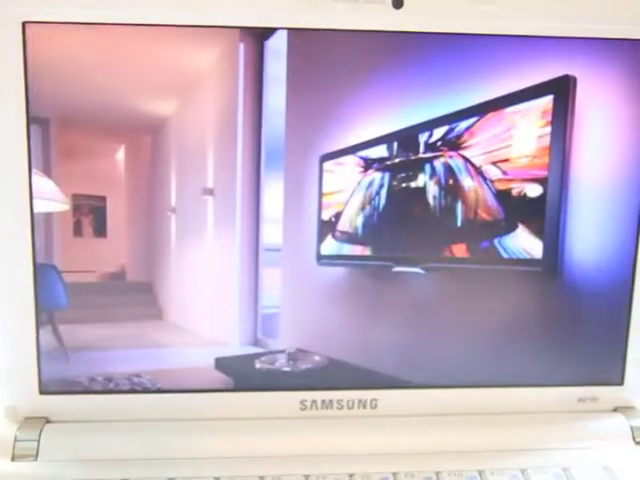
# Open the Add-ons category of XBMC's System settings.
pyautogui.press('Down')
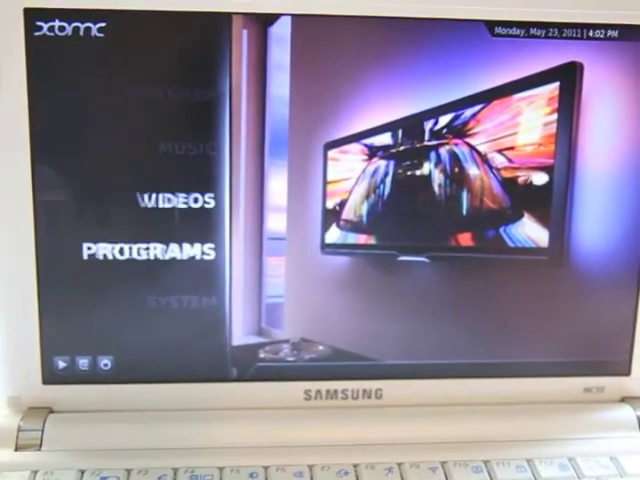
pyautogui.press('Down')
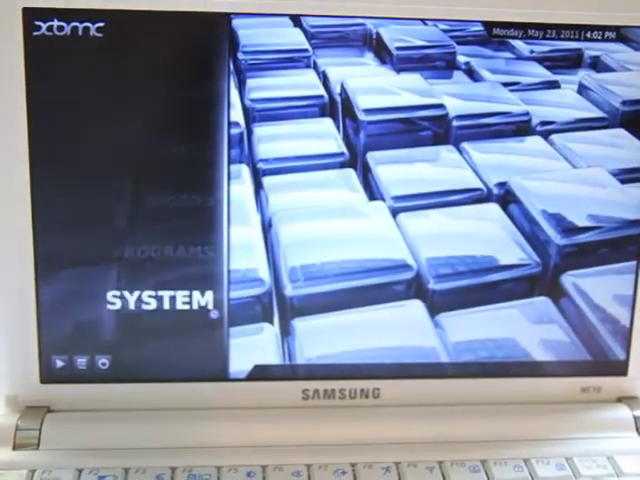
pyautogui.press('Return')
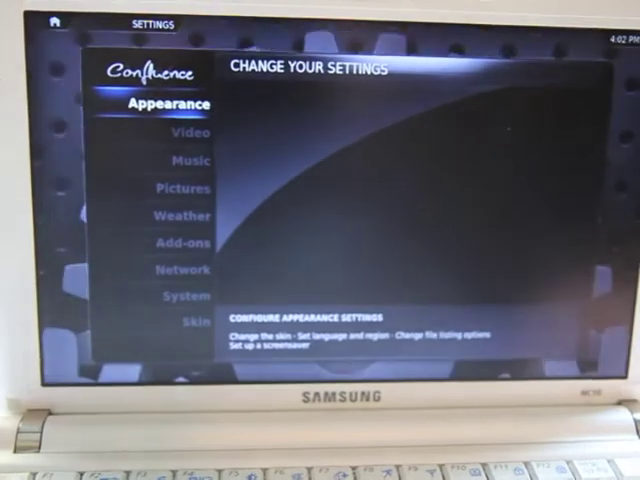
pyautogui.press('Down')
pyautogui.press('Down')
pyautogui.press('Down')
pyautogui.press('Down')
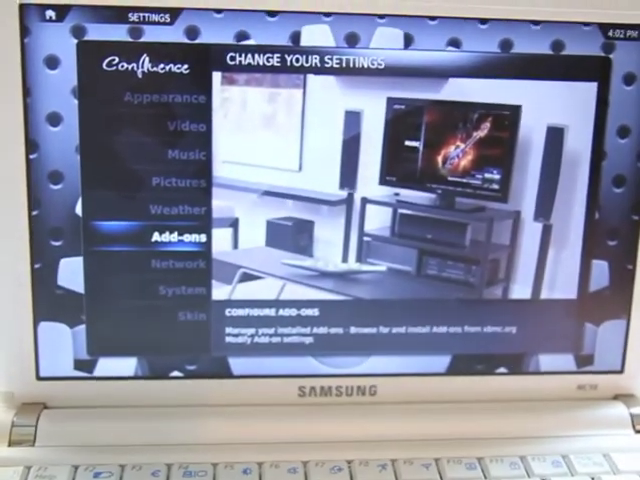
pyautogui.press('Return')
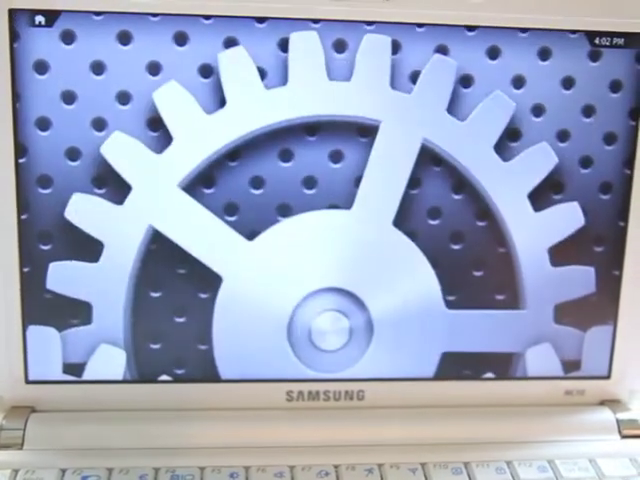
# Show the YouTube add-on's information from Enabled Video Add-ons, then back out to settings.
pyautogui.press('Down')
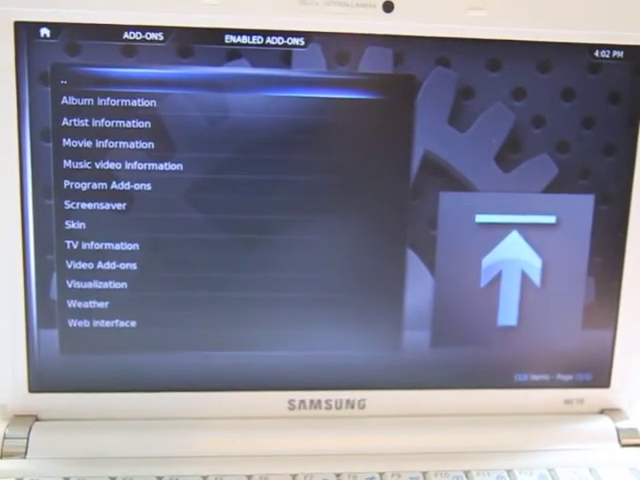
pyautogui.press('Down')
pyautogui.press('Down')
pyautogui.press('Down')
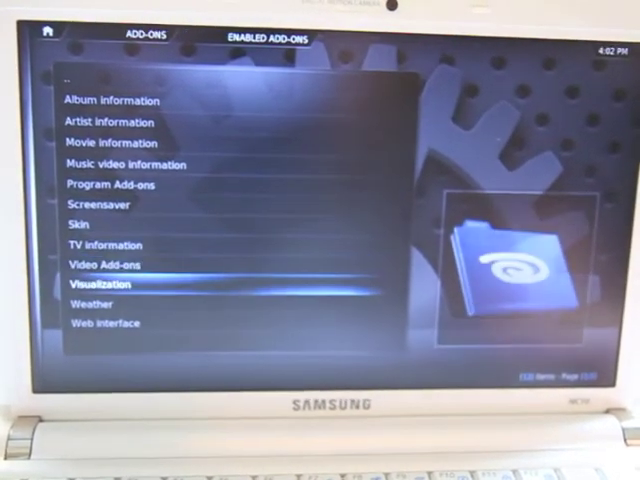
pyautogui.press('Up')
pyautogui.press('Return')
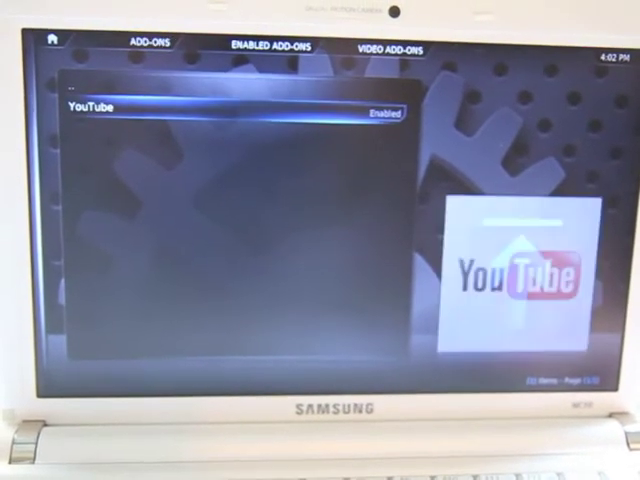
pyautogui.press('Return')
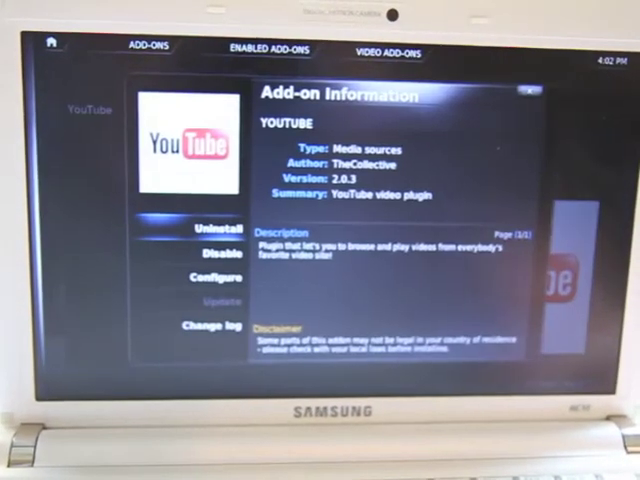
pyautogui.press('Escape')
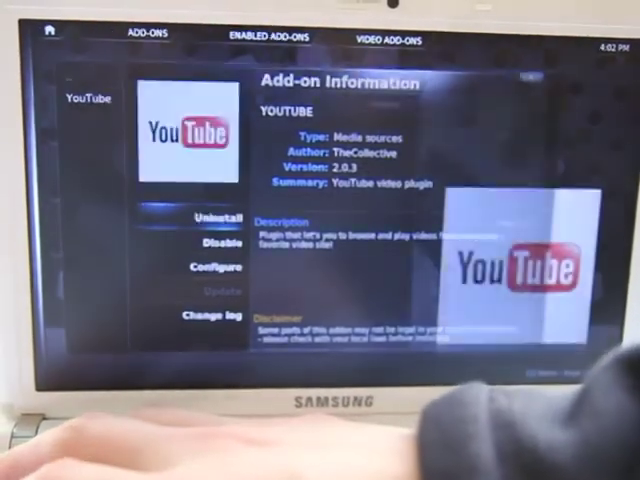
pyautogui.press('Escape')
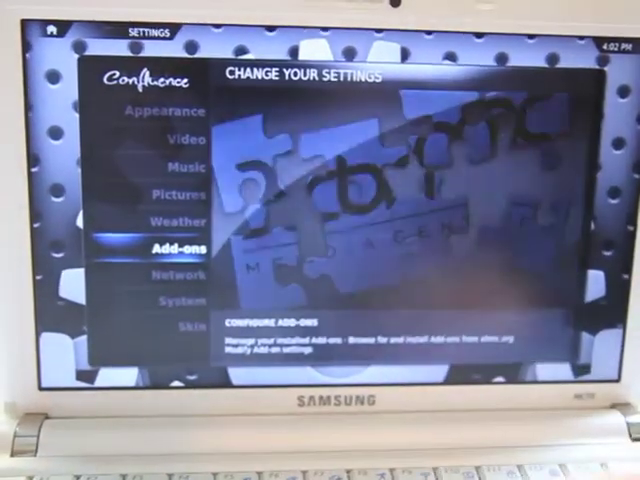
# Leave Settings for the home menu and move focus from System up to Videos.
pyautogui.press('Escape')
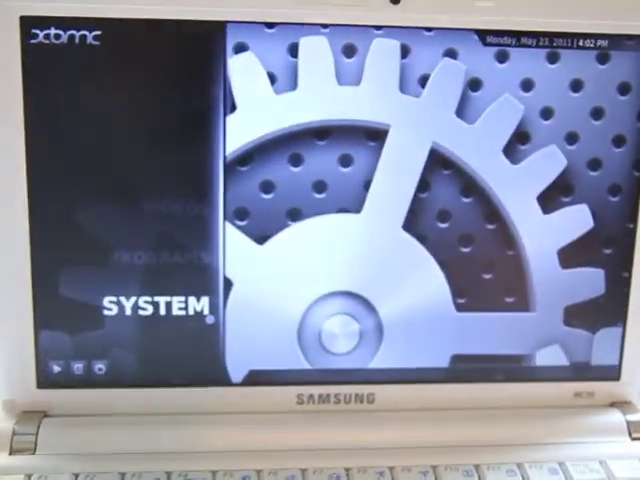
pyautogui.press('Up')
pyautogui.press('Up')
pyautogui.press('Up')
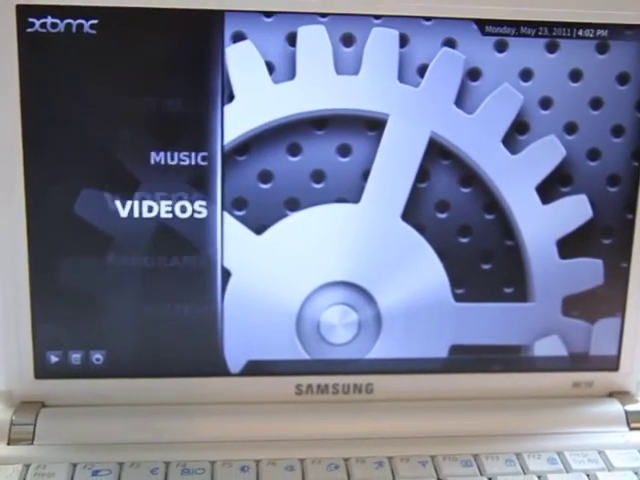